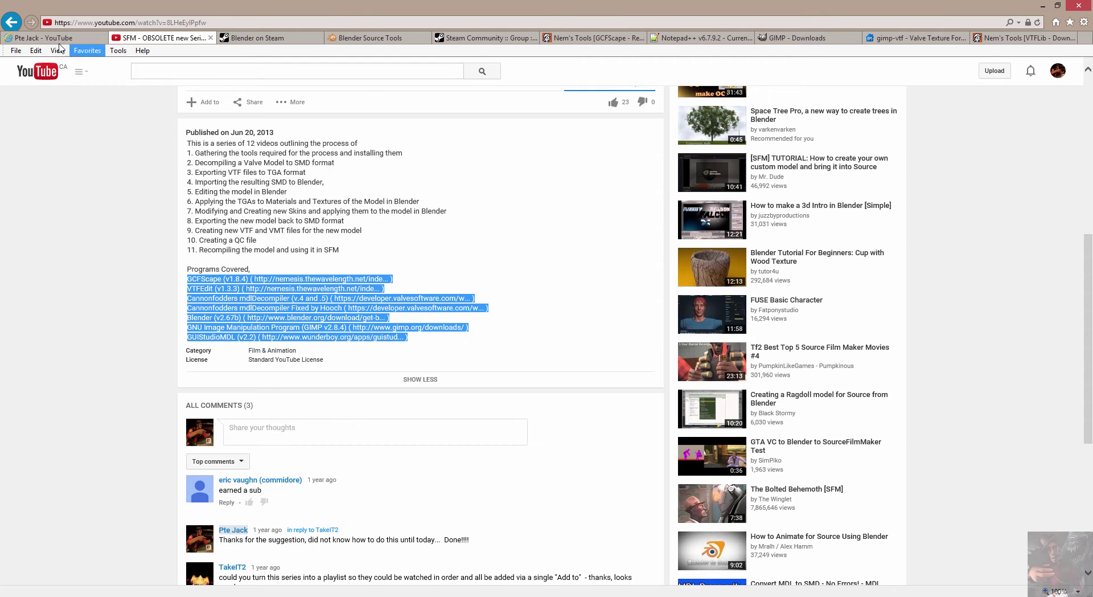
# Step: Switch to the Pte Jack YouTube channel page listing its SFM tutorial playlists
pyautogui.click(47, 38)
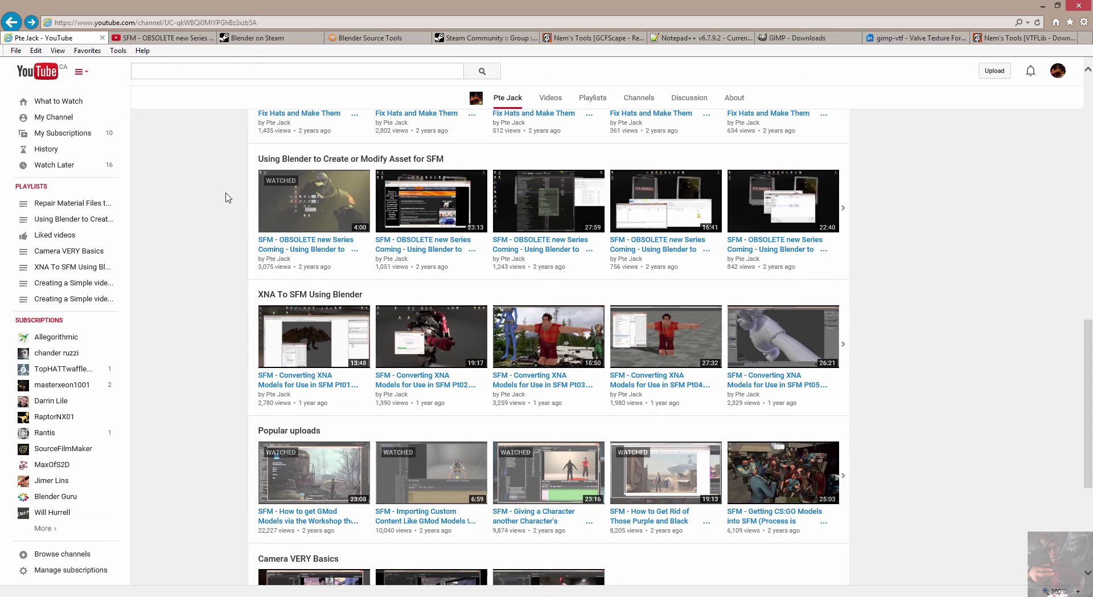
# Step: Minimise the browser to show the desktop with the tool shortcuts
pyautogui.click(1043, 8)
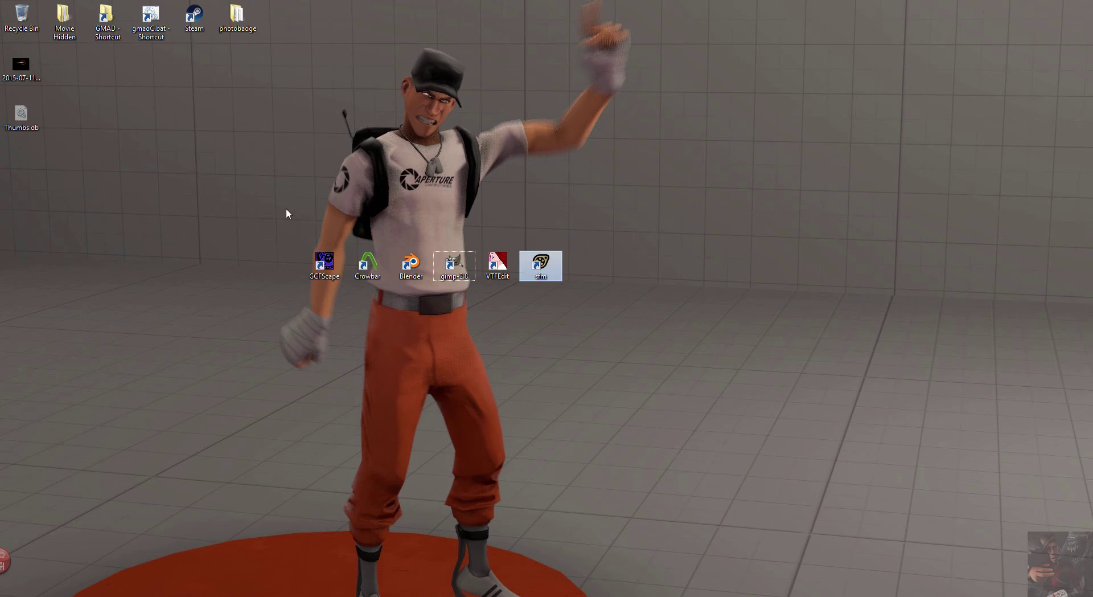
# Step: Highlight the GCFScape, Crowbar, Blender, GIMP, VTFEdit and SFM shortcuts in turn, then open their context menu
pyautogui.moveTo(286, 208); pyautogui.dragTo(354, 308)
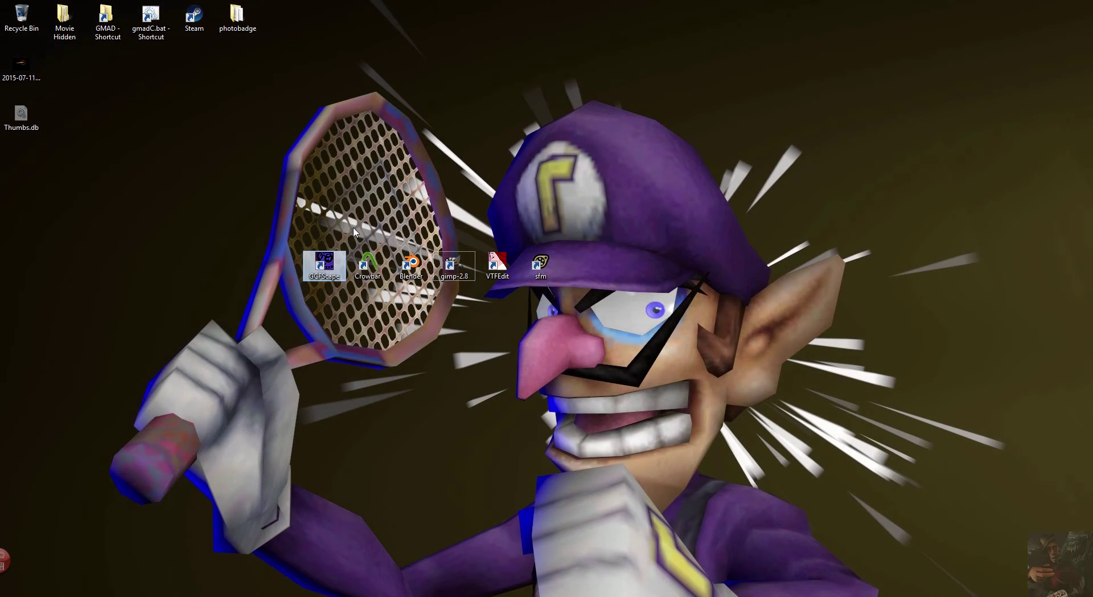
pyautogui.moveTo(354, 229); pyautogui.dragTo(391, 328)
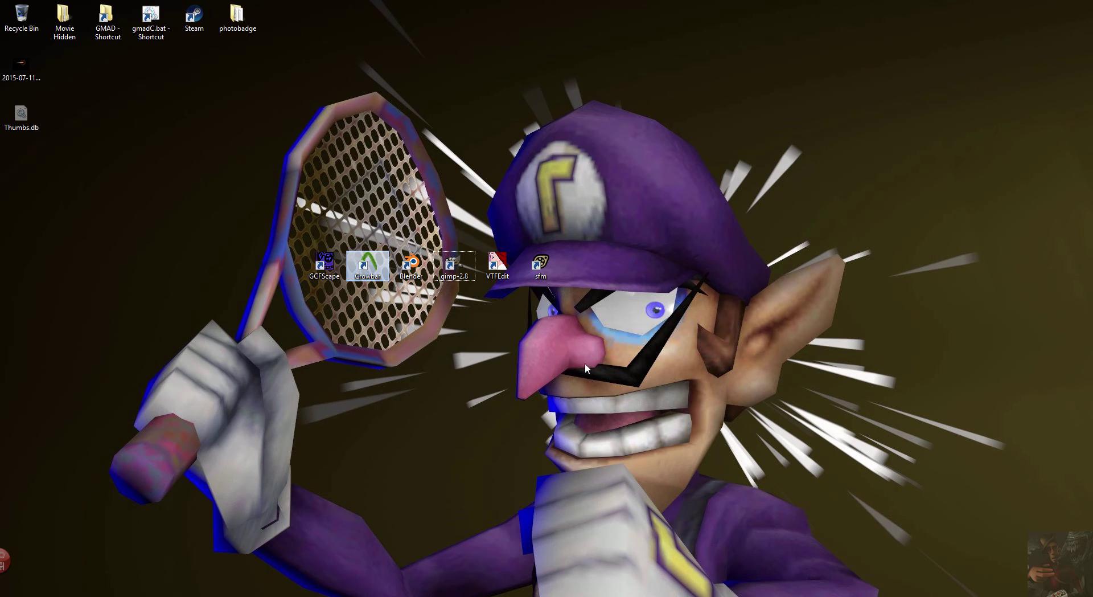
pyautogui.moveTo(384, 221); pyautogui.dragTo(440, 332)
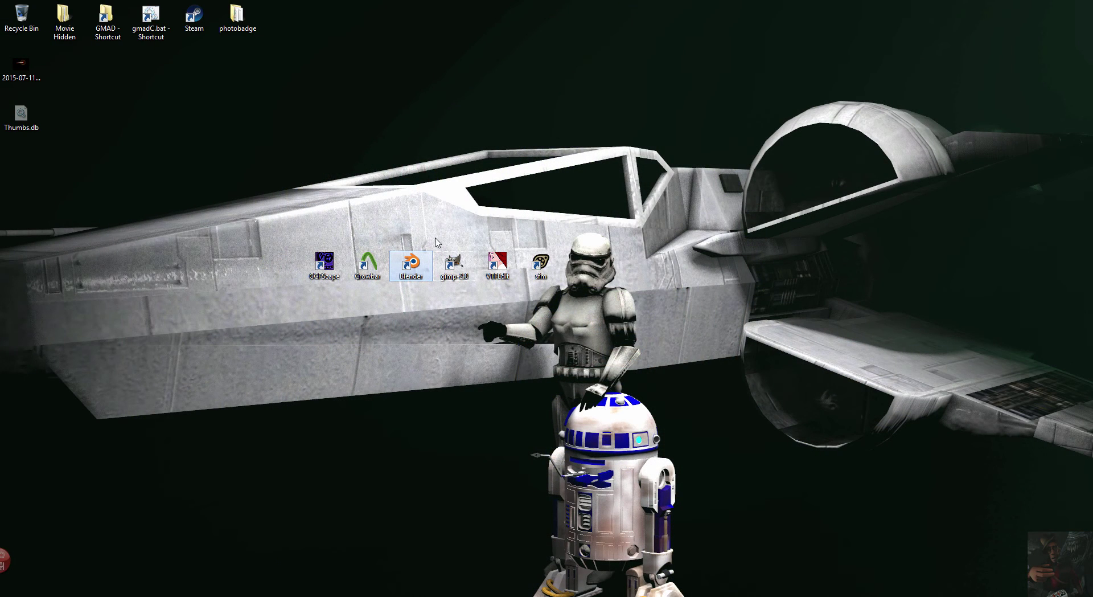
pyautogui.moveTo(422, 216); pyautogui.dragTo(488, 321)
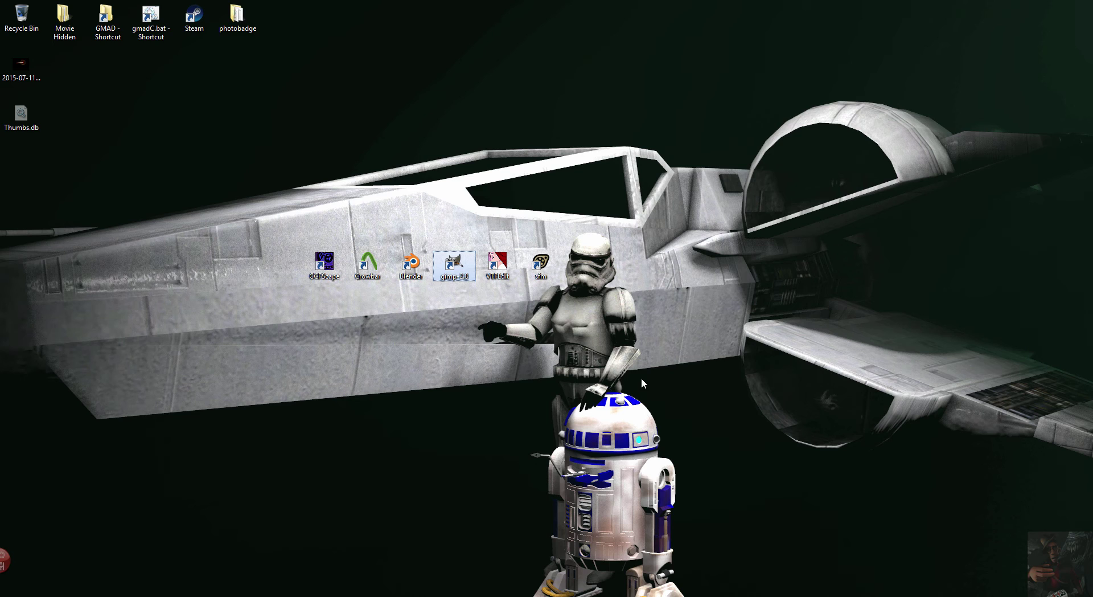
pyautogui.moveTo(470, 213); pyautogui.dragTo(528, 322)
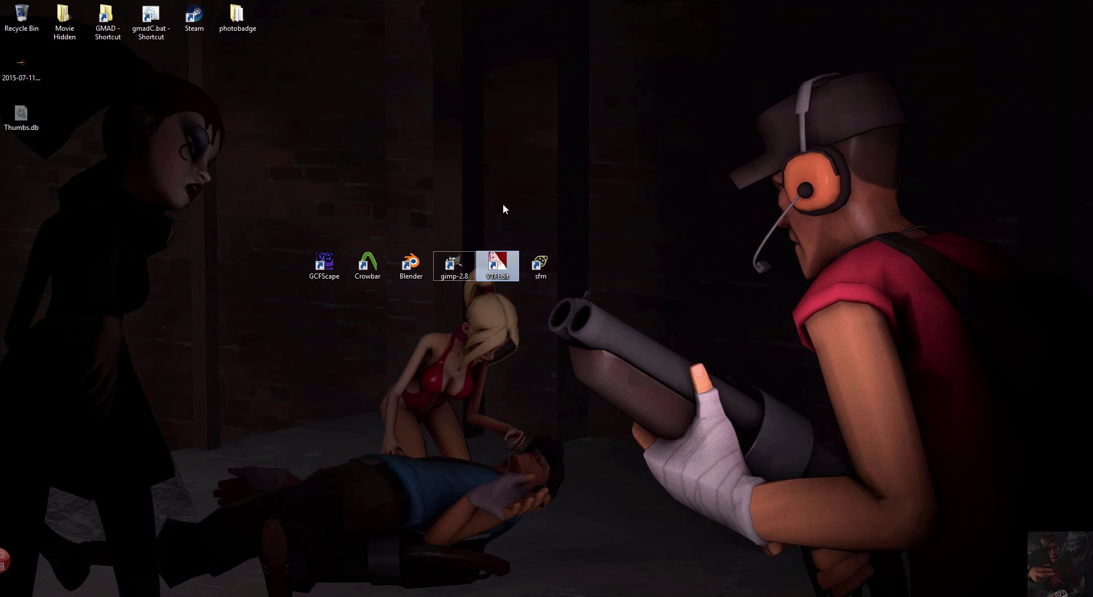
pyautogui.moveTo(503, 203); pyautogui.dragTo(579, 292)
pyautogui.rightClick(575, 292)
pyautogui.press('Escape')
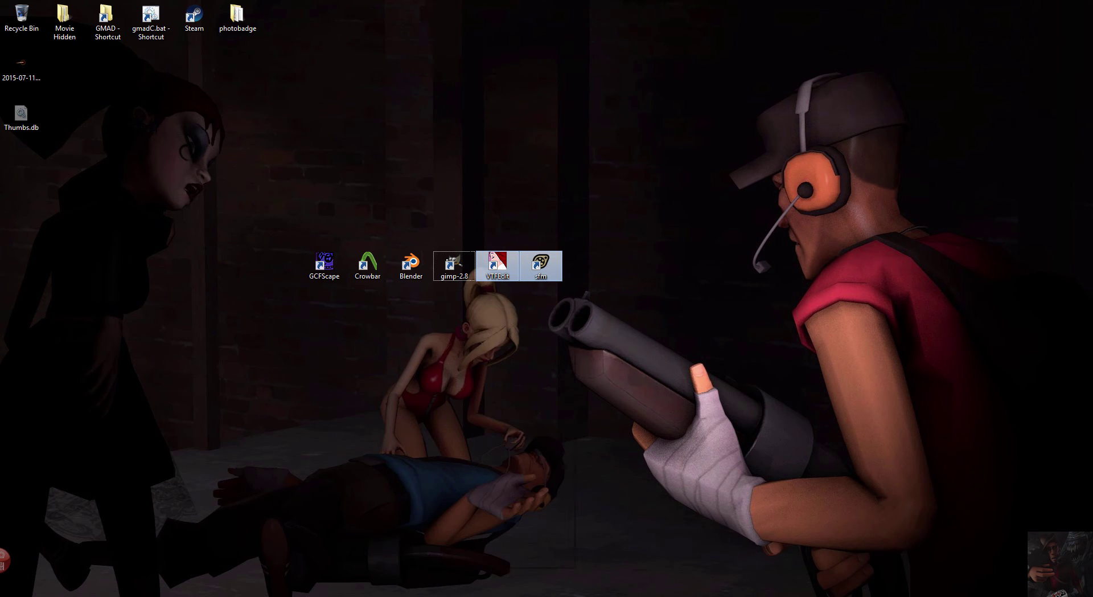